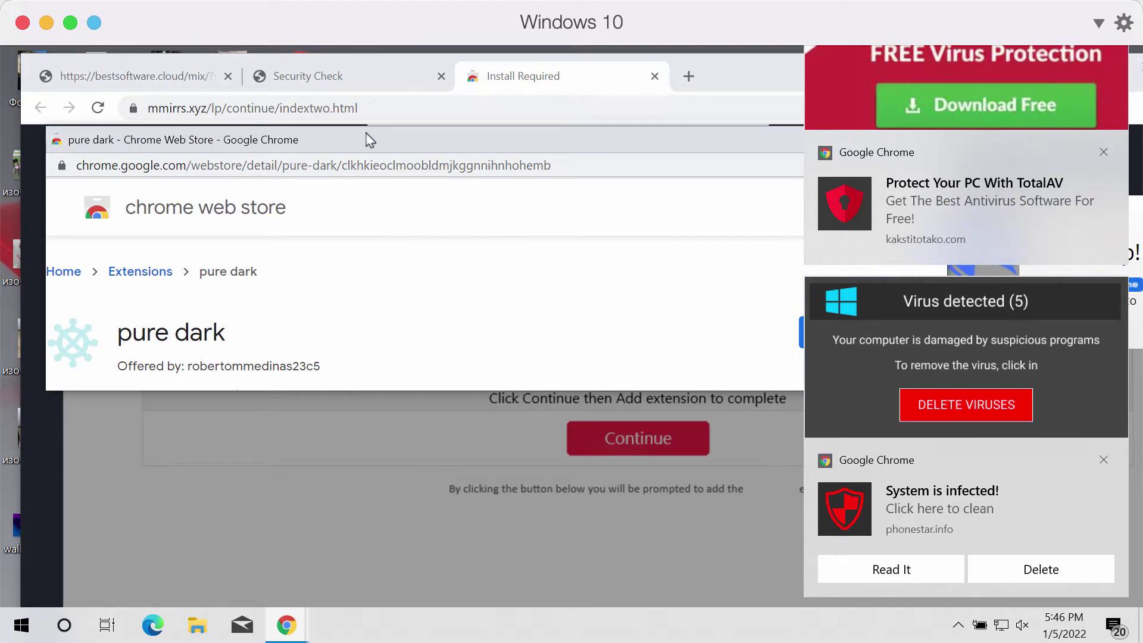
Move the pure dark Chrome Web Store window lower over the Install Required page.
{"action": "left_click", "coordinate": [486, 81]}
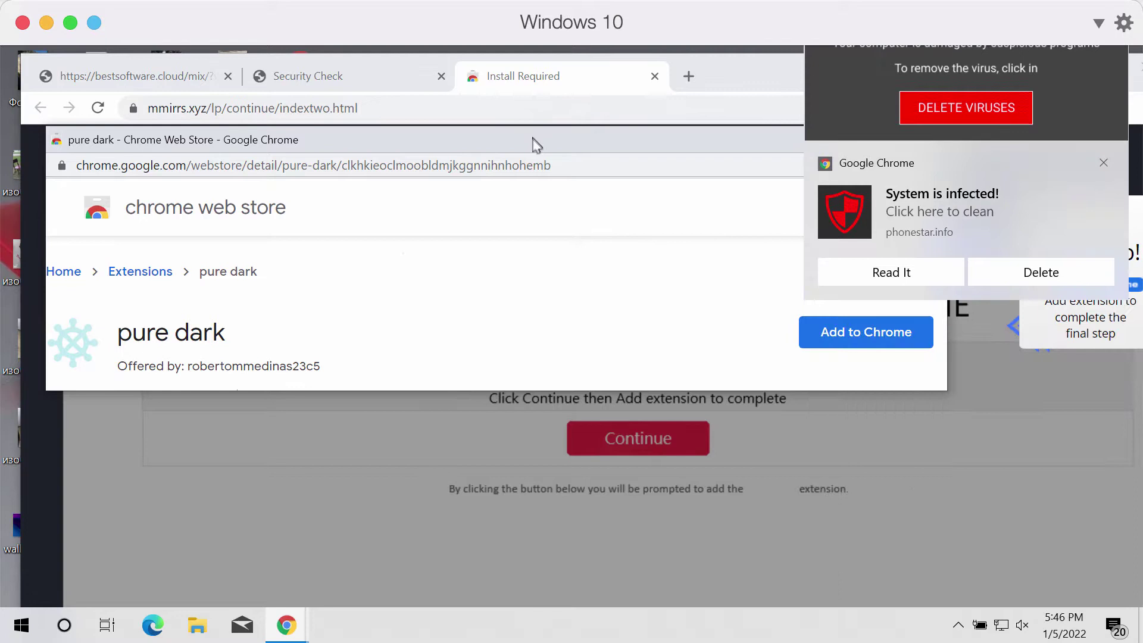
{"action": "mouse_move", "coordinate": [531, 140]}
{"action": "left_mouse_down"}
{"action": "mouse_move", "coordinate": [550, 176]}
{"action": "mouse_move", "coordinate": [527, 277]}
{"action": "mouse_move", "coordinate": [497, 294]}
{"action": "left_mouse_up"}
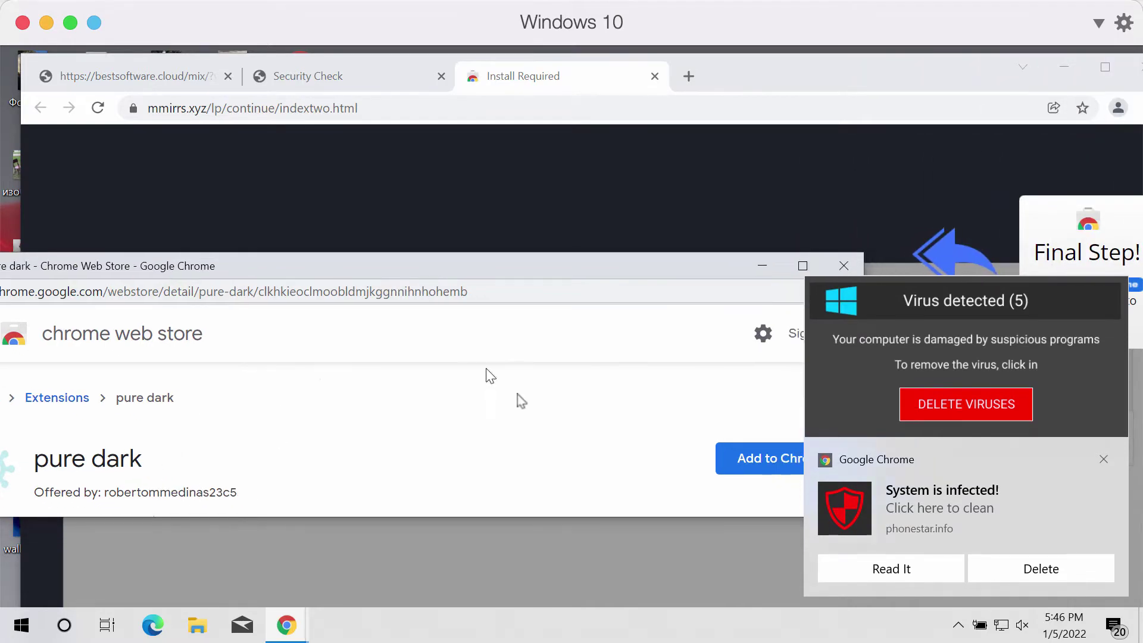
Add the pure dark extension to Chrome, confirm it, and close the Security Check tab.
{"action": "left_click", "coordinate": [732, 458]}
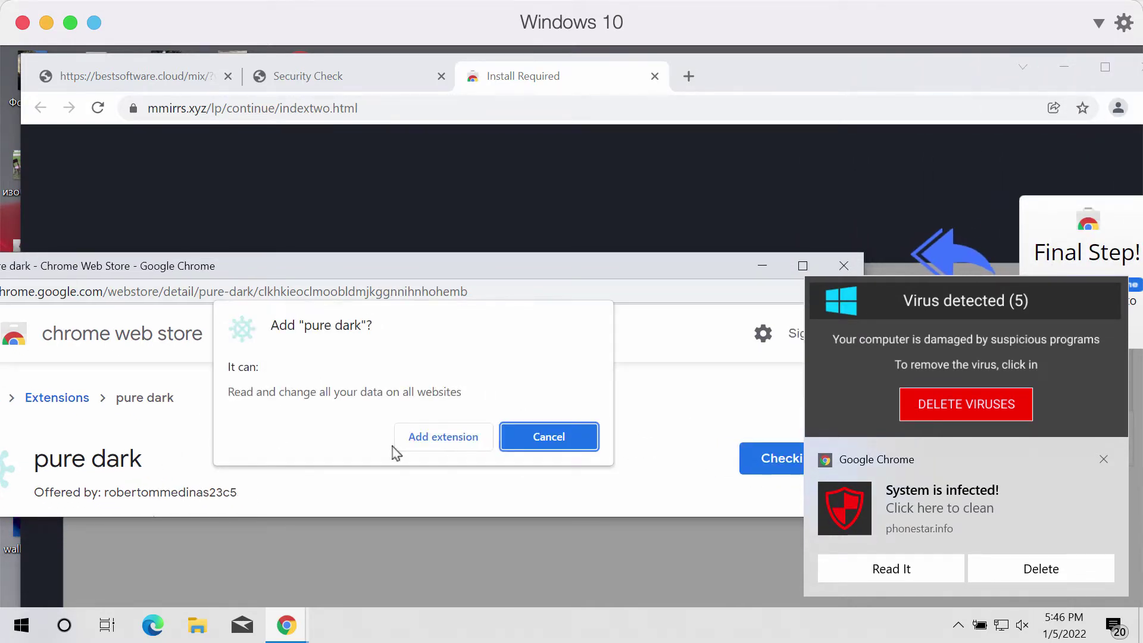
{"action": "left_click", "coordinate": [421, 439]}
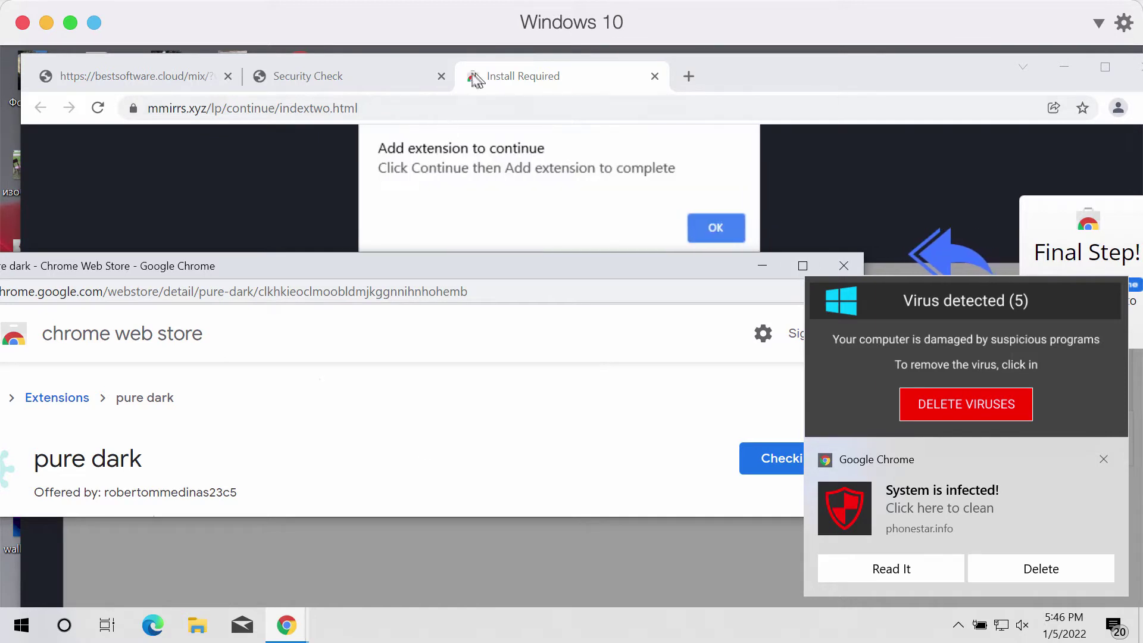
{"action": "left_click", "coordinate": [442, 76]}
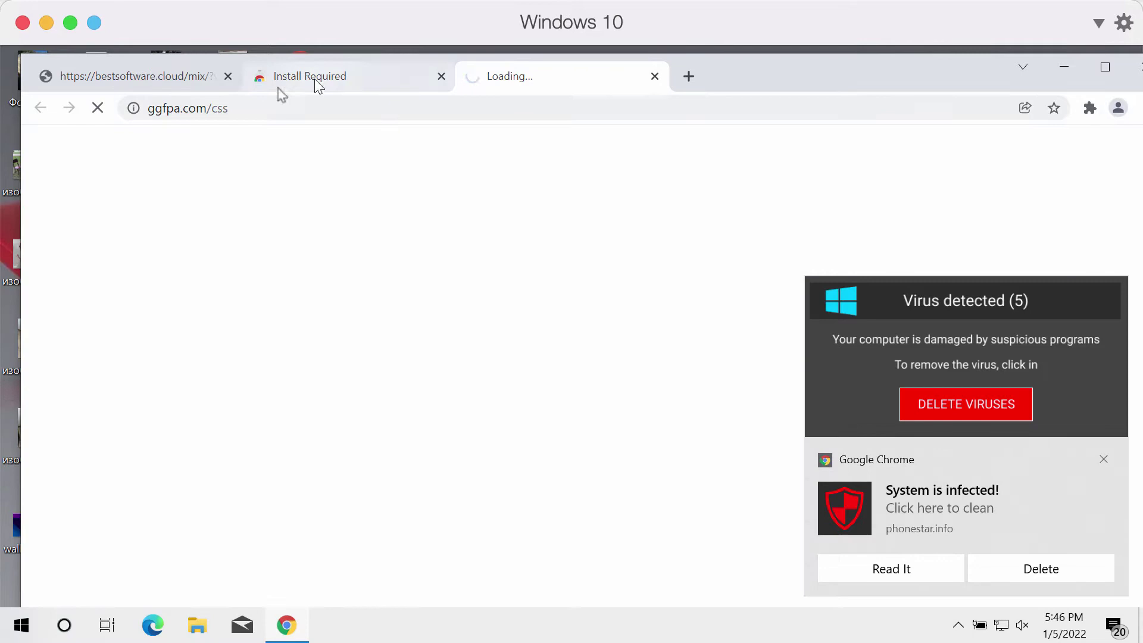
Search 'new year' in a new tab and highlight that results land on Yahoo search.
{"action": "left_click", "coordinate": [420, 82]}
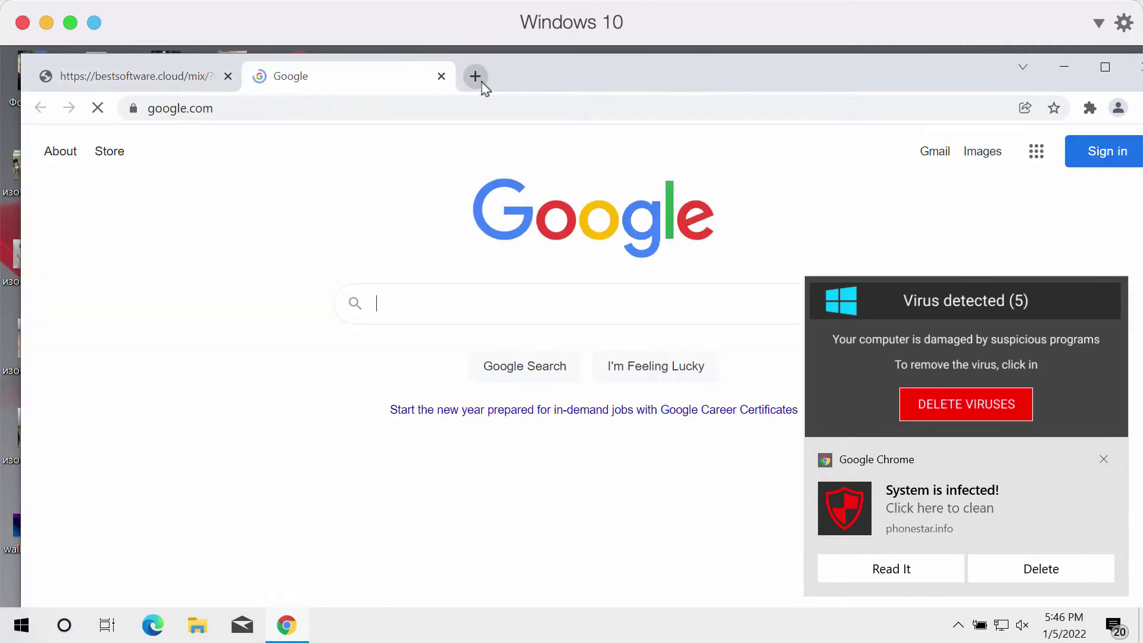
{"action": "left_click", "coordinate": [471, 79]}
{"action": "left_click", "coordinate": [574, 408]}
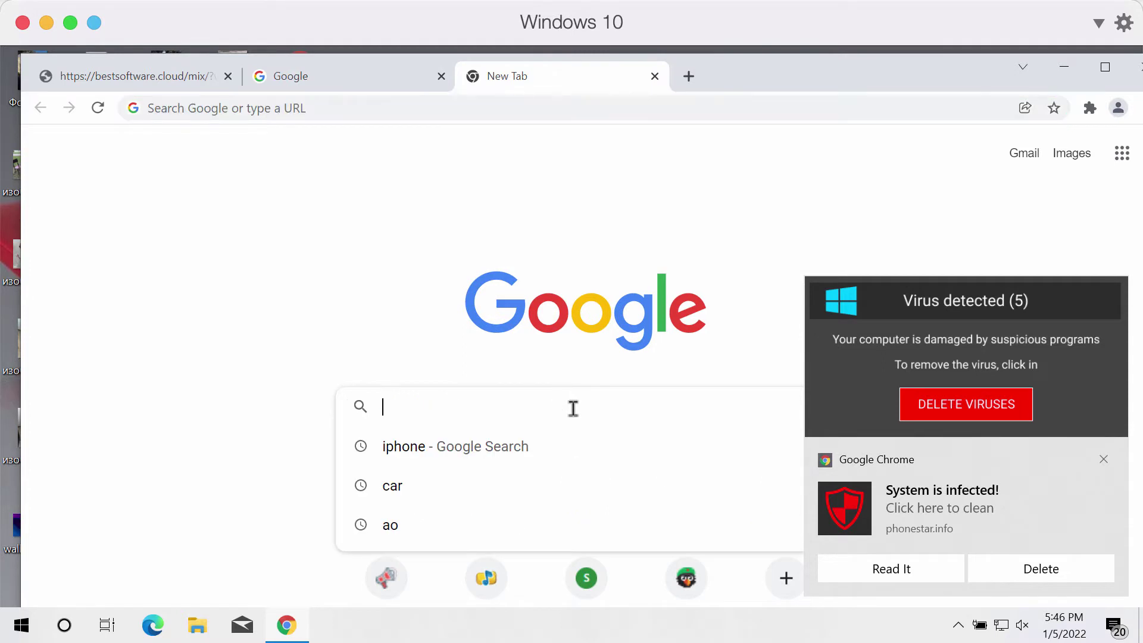
{"action": "type", "text": "n"}
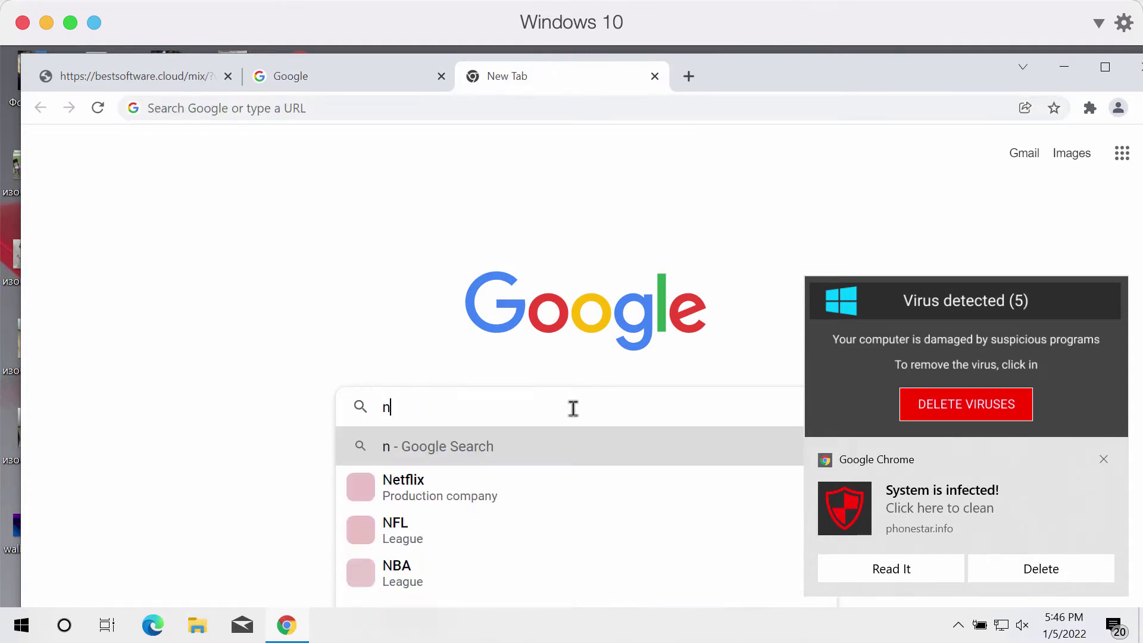
{"action": "type", "text": "ew y"}
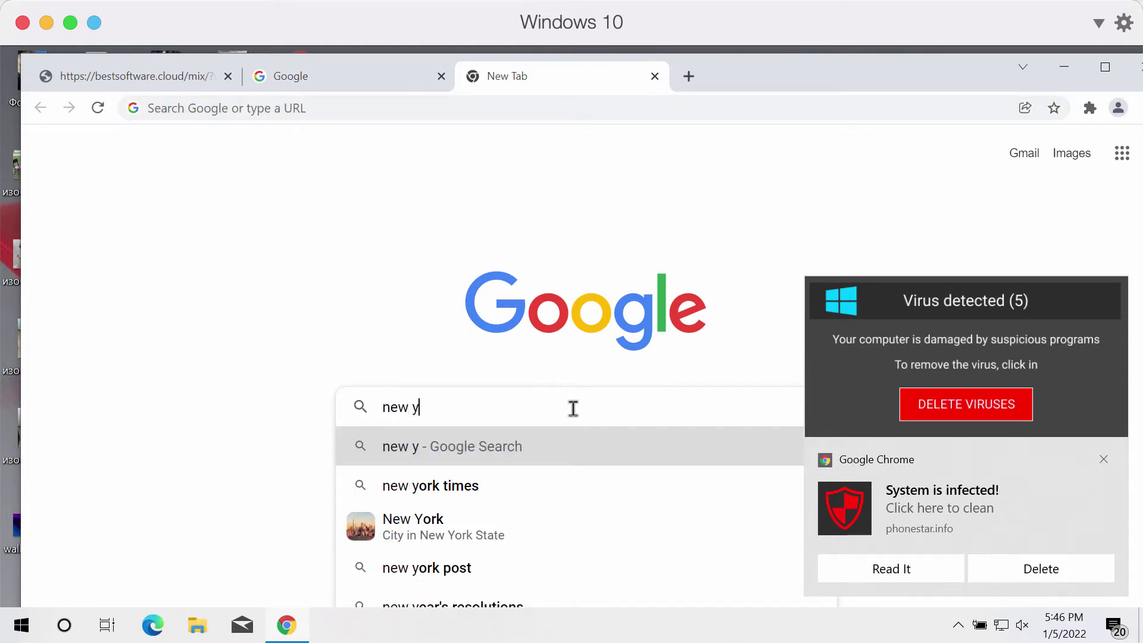
{"action": "type", "text": "ear"}
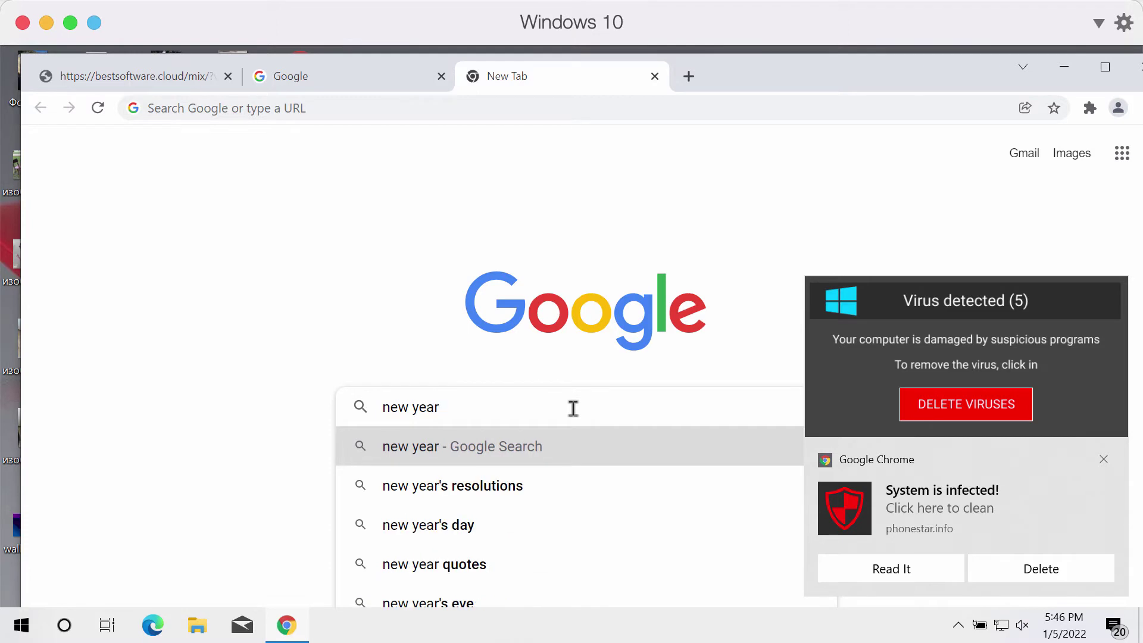
{"action": "key", "text": "Return"}
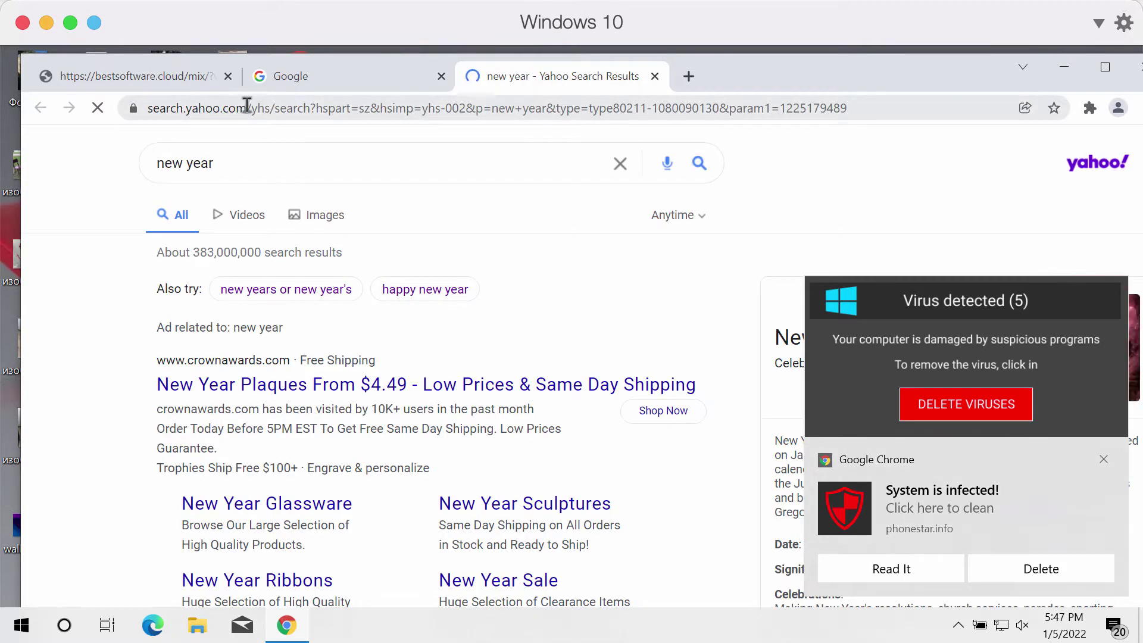
{"action": "left_click_drag", "start_coordinate": [247, 109], "coordinate": [155, 111]}
{"action": "left_click", "coordinate": [286, 108]}
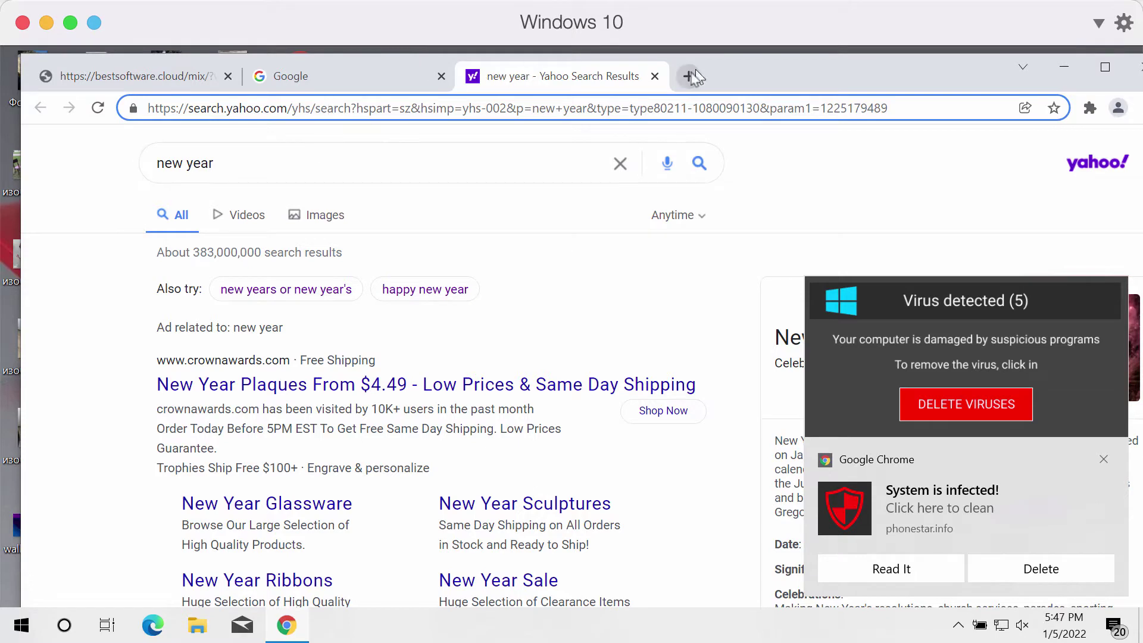
{"action": "left_click", "coordinate": [655, 76]}
Search 'car' from the Google homepage, again landing on Yahoo results.
{"action": "left_click", "coordinate": [469, 305]}
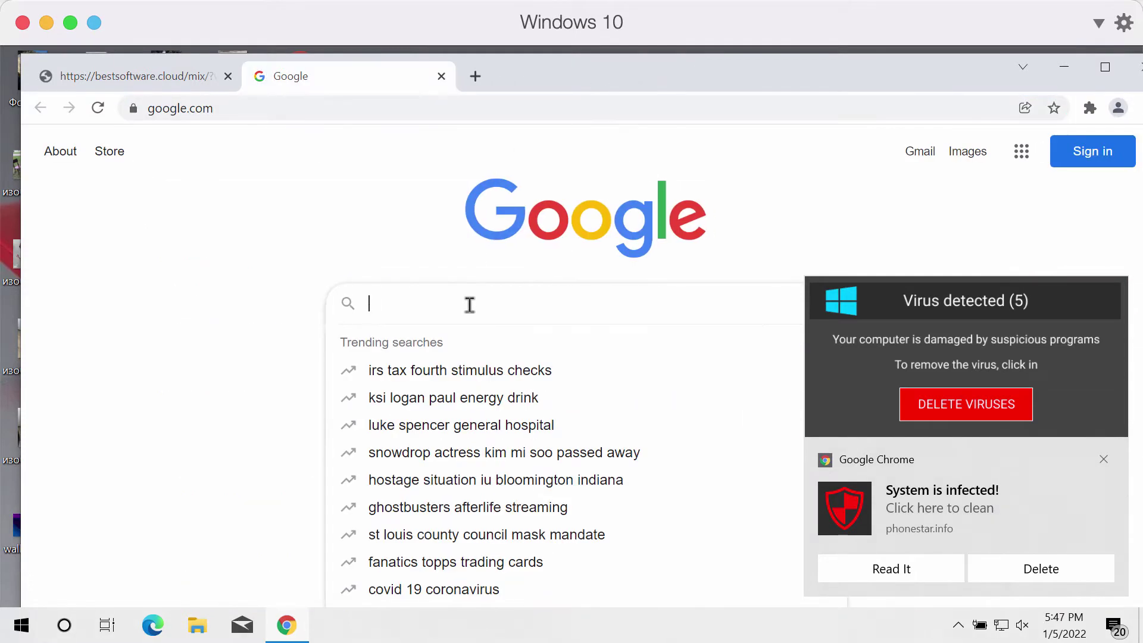
{"action": "type", "text": "dar"}
{"action": "key", "text": "Return"}
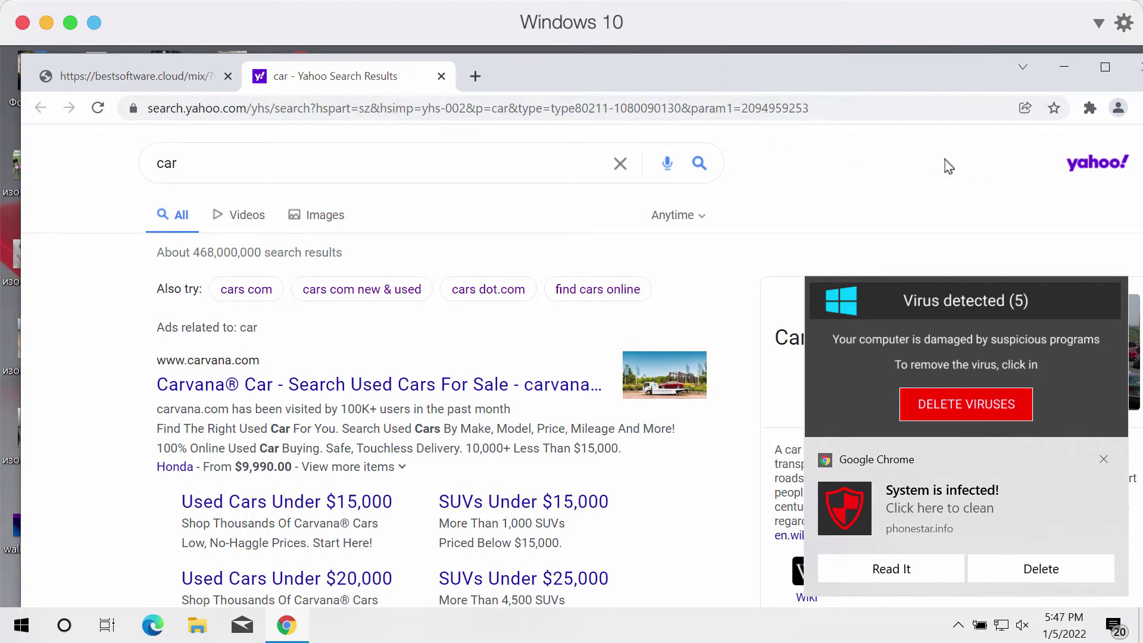
{"action": "left_click_drag", "start_coordinate": [837, 84], "coordinate": [824, 47]}
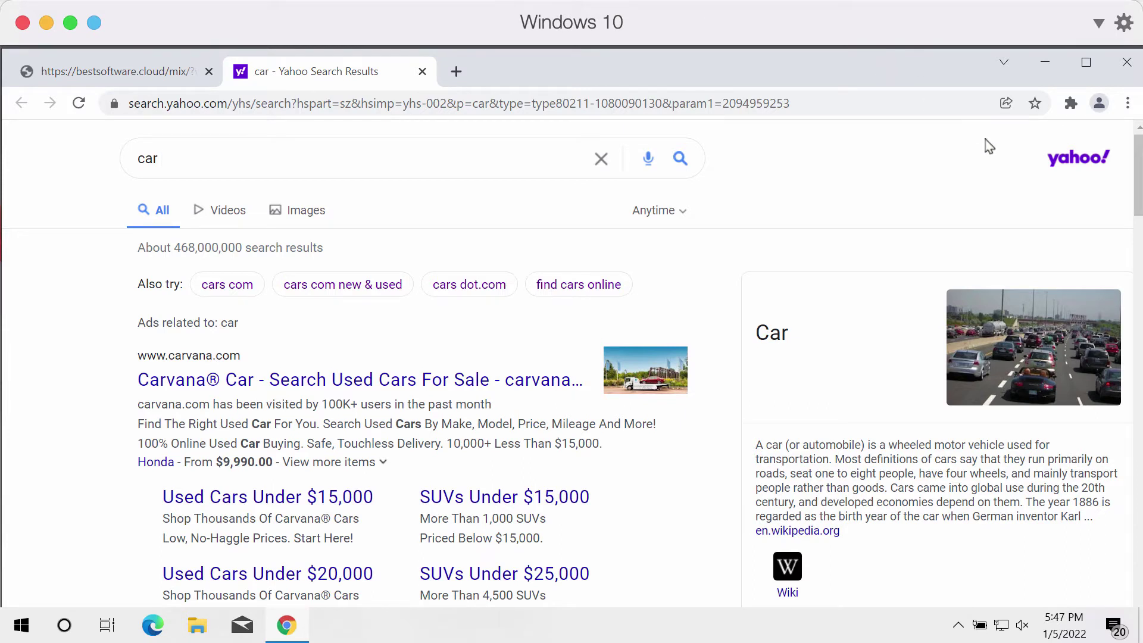
Open Chrome's extensions page from the main menu.
{"action": "left_click", "coordinate": [1128, 104]}
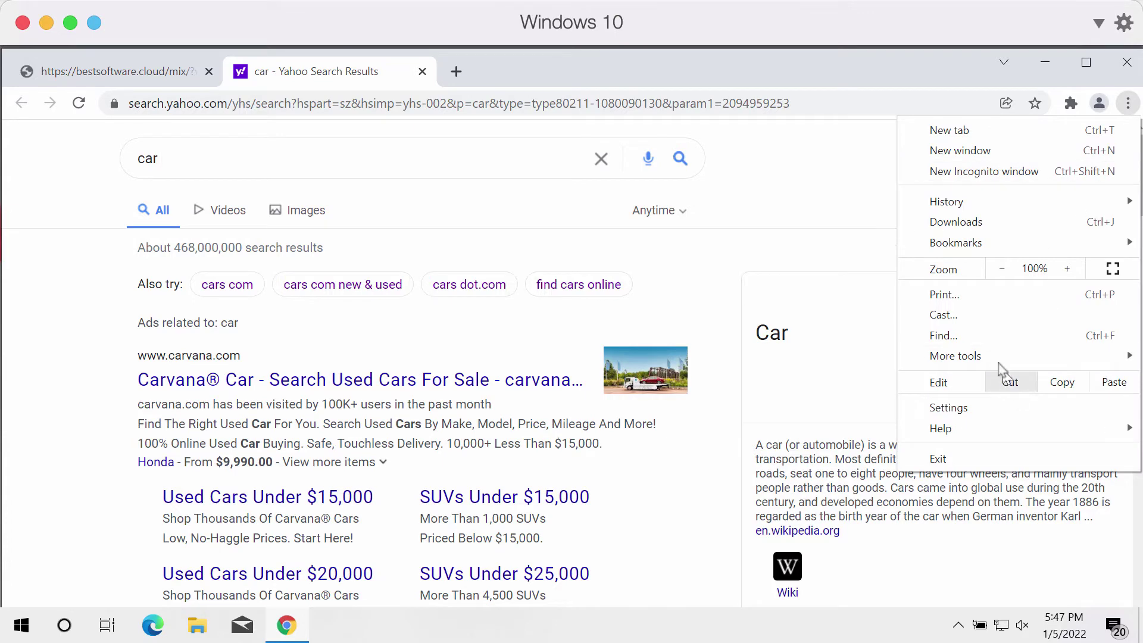
{"action": "mouse_move", "coordinate": [965, 356]}
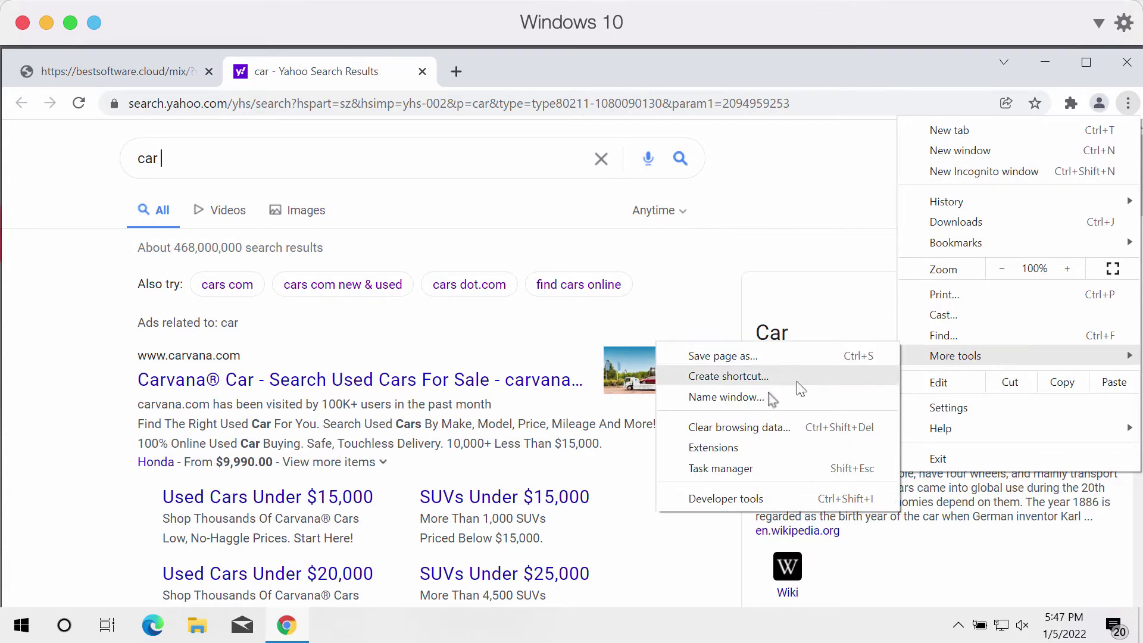
{"action": "left_click", "coordinate": [751, 448]}
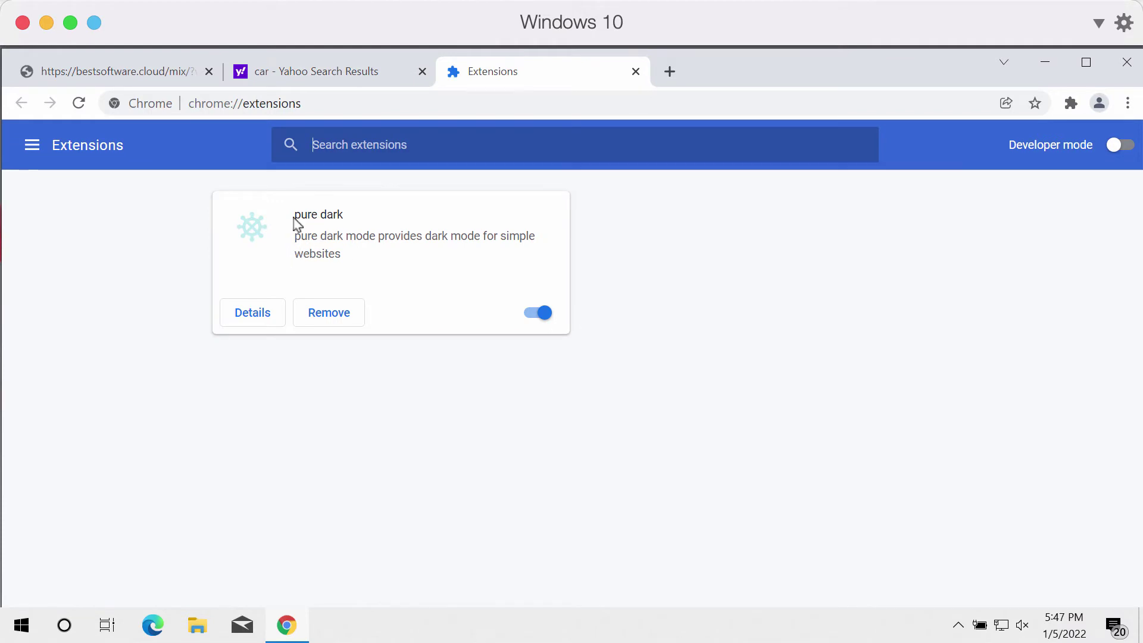
Switch off and remove the pure dark extension, then close the car search results tab.
{"action": "left_click_drag", "start_coordinate": [297, 218], "coordinate": [357, 223]}
{"action": "left_click", "coordinate": [439, 279]}
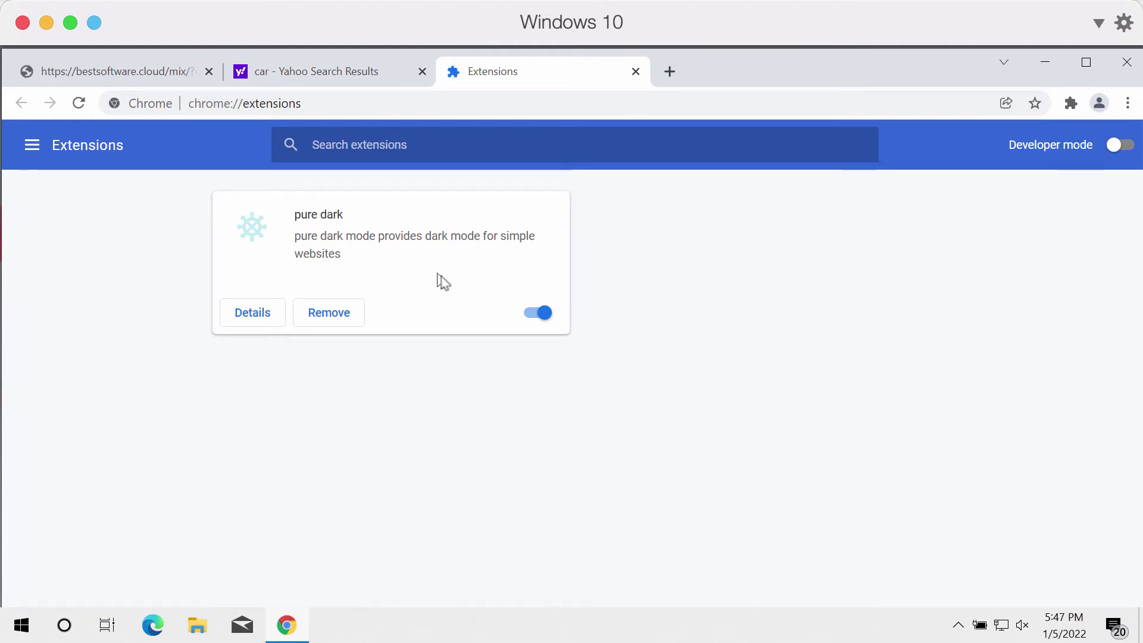
{"action": "left_click", "coordinate": [537, 314]}
{"action": "left_click", "coordinate": [324, 316]}
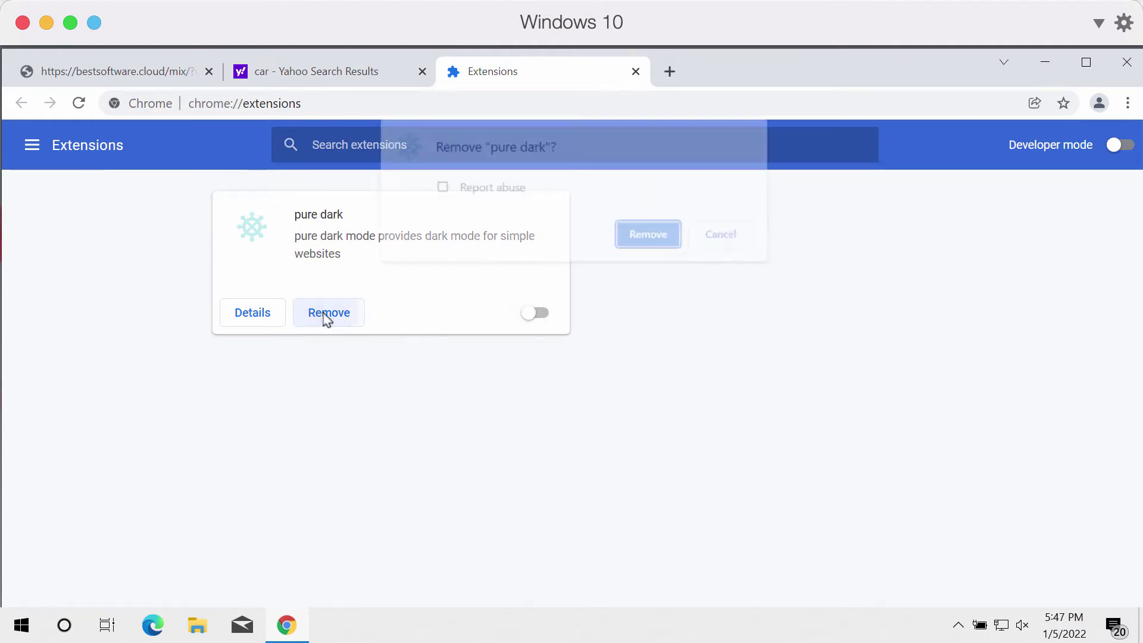
{"action": "left_click", "coordinate": [675, 243]}
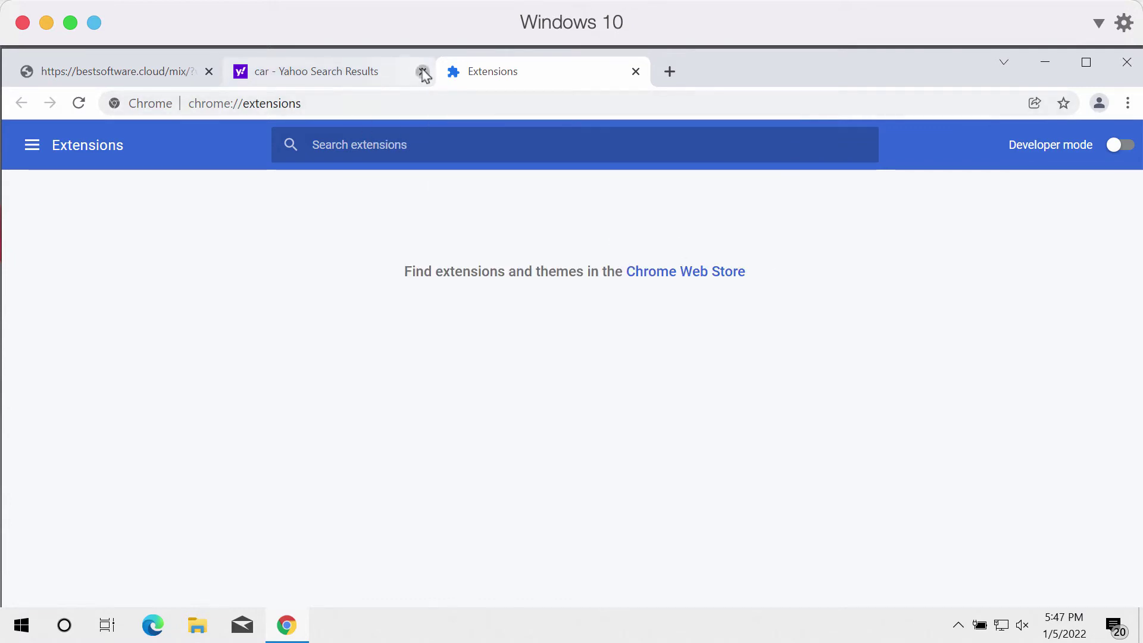
{"action": "left_click", "coordinate": [423, 71]}
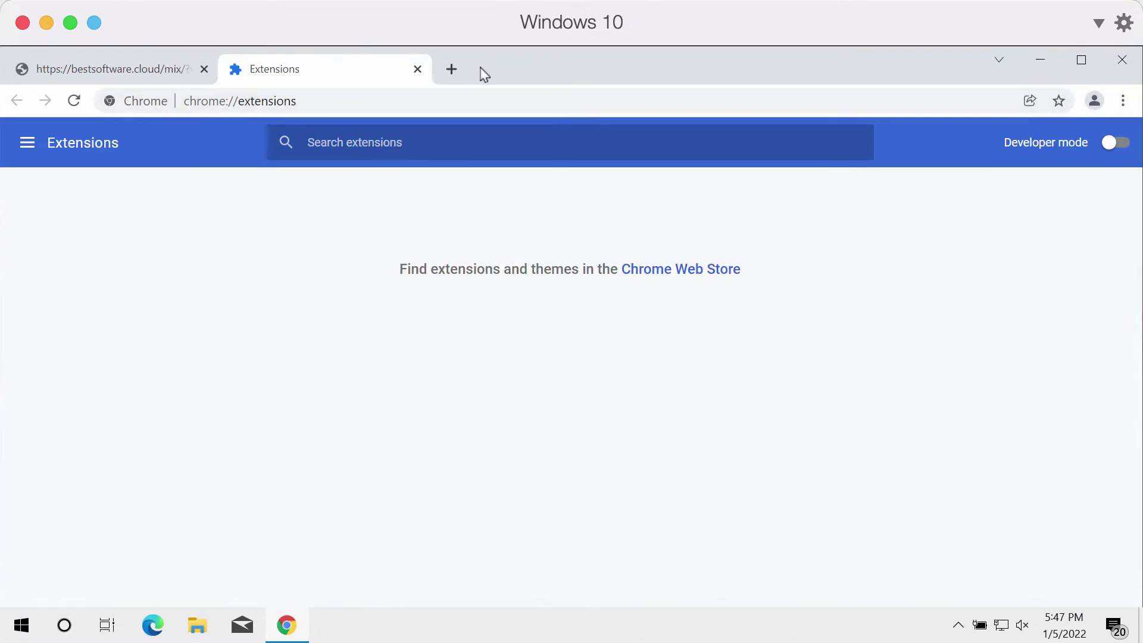
Navigate to combocleaner.com and close the bestsoftware.cloud tab.
{"action": "left_click", "coordinate": [528, 103]}
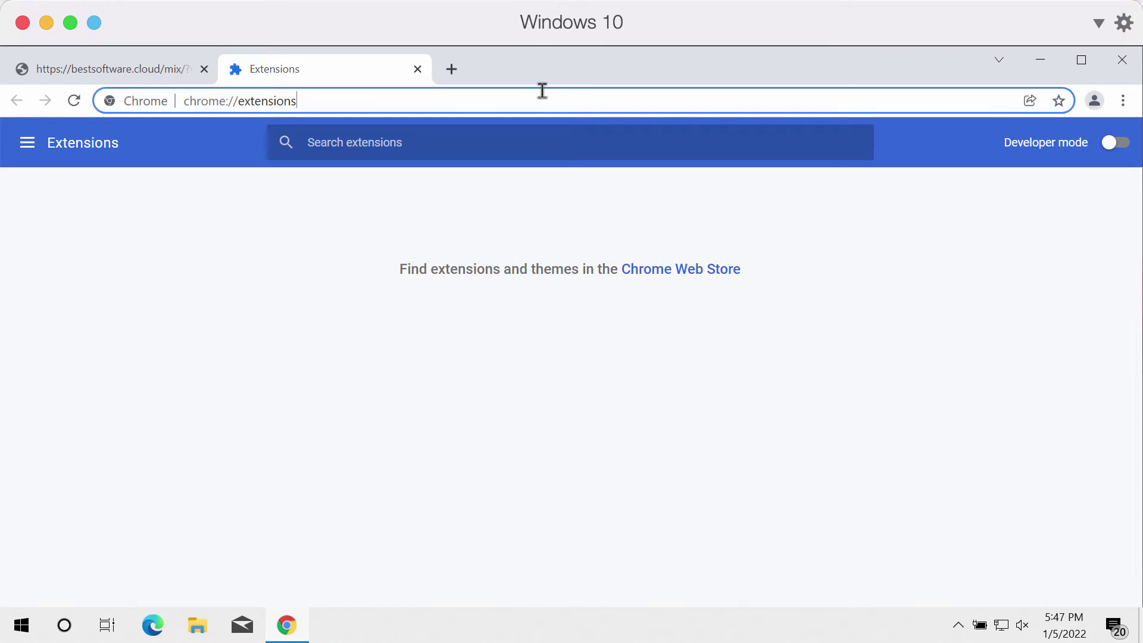
{"action": "key", "text": "ctrl+a"}
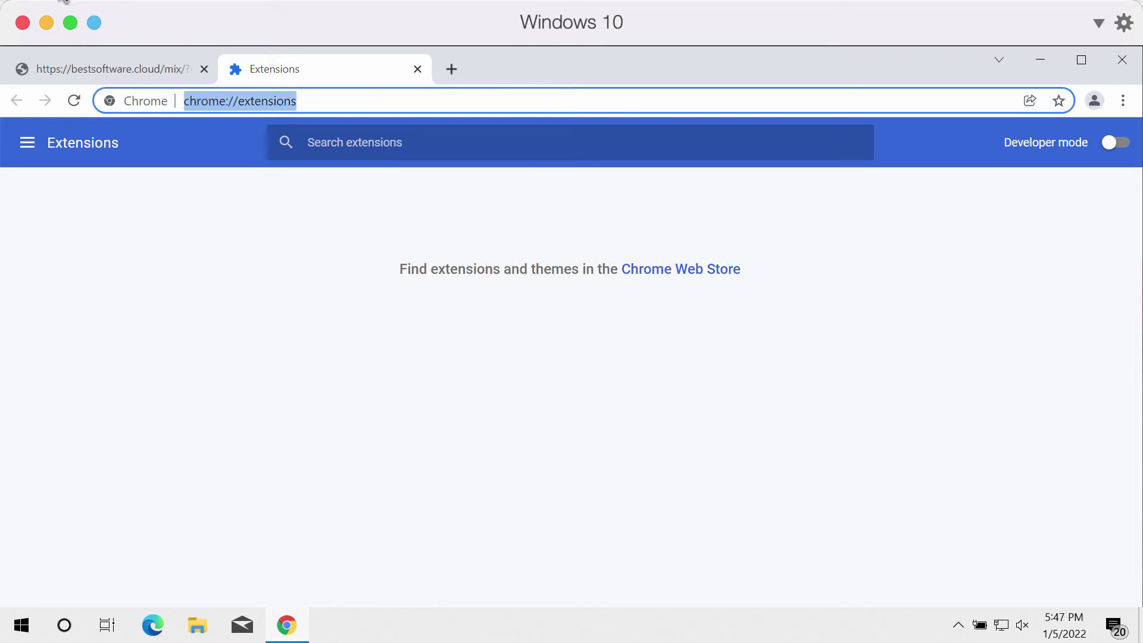
{"action": "type", "text": "combocleaner.com"}
{"action": "key", "text": "Return"}
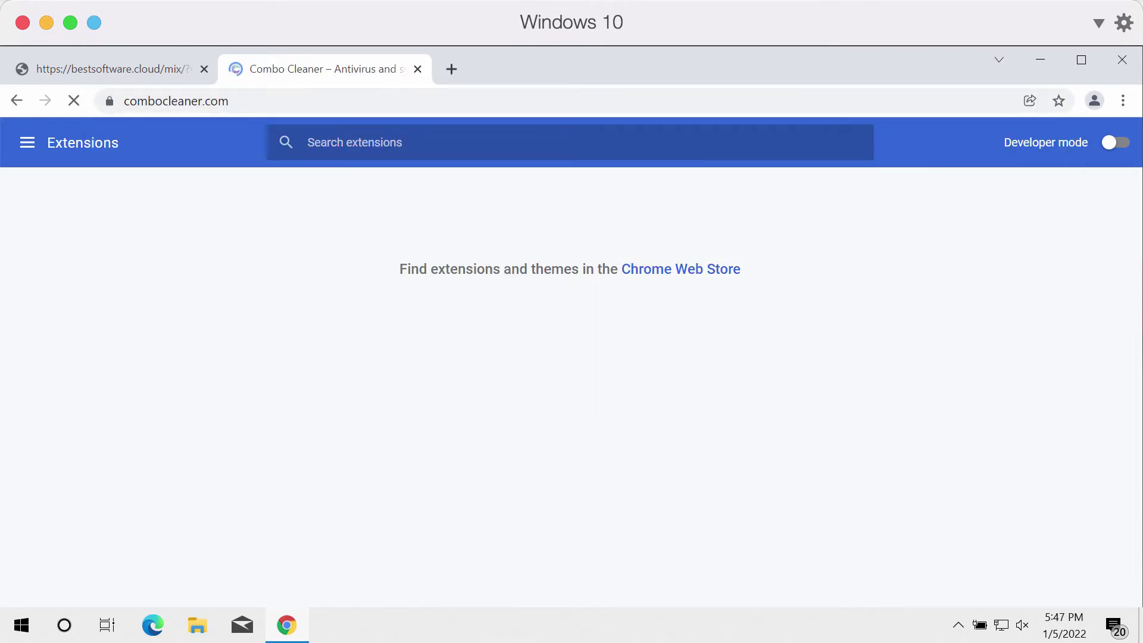
{"action": "left_click", "coordinate": [204, 69]}
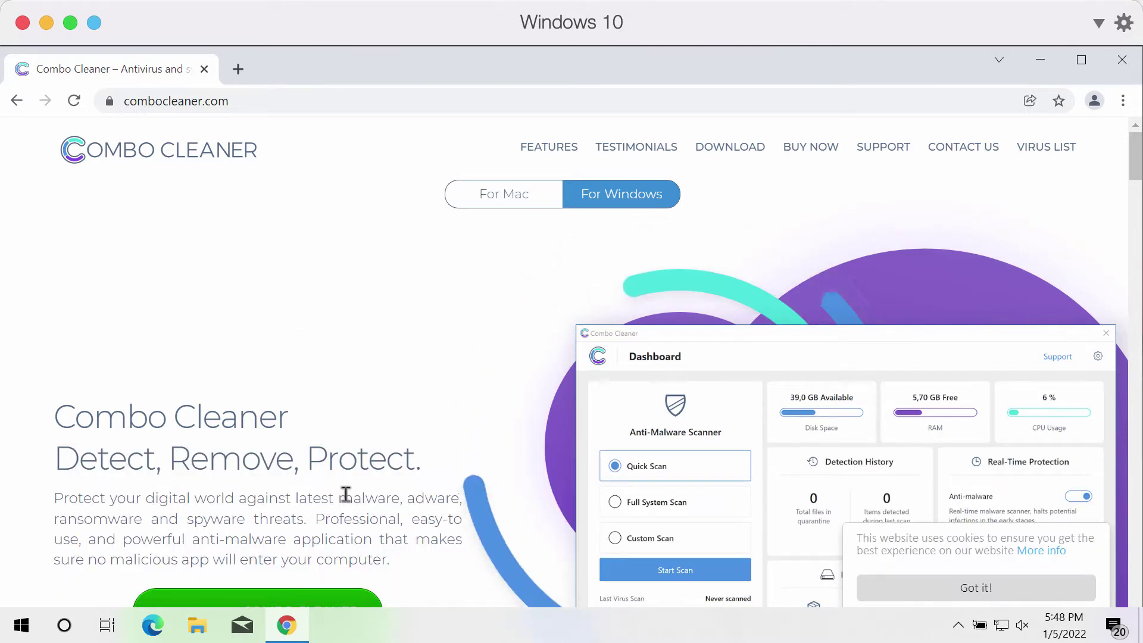
{"action": "scroll", "coordinate": [344, 476], "scroll_direction": "down", "scroll_amount": 1}
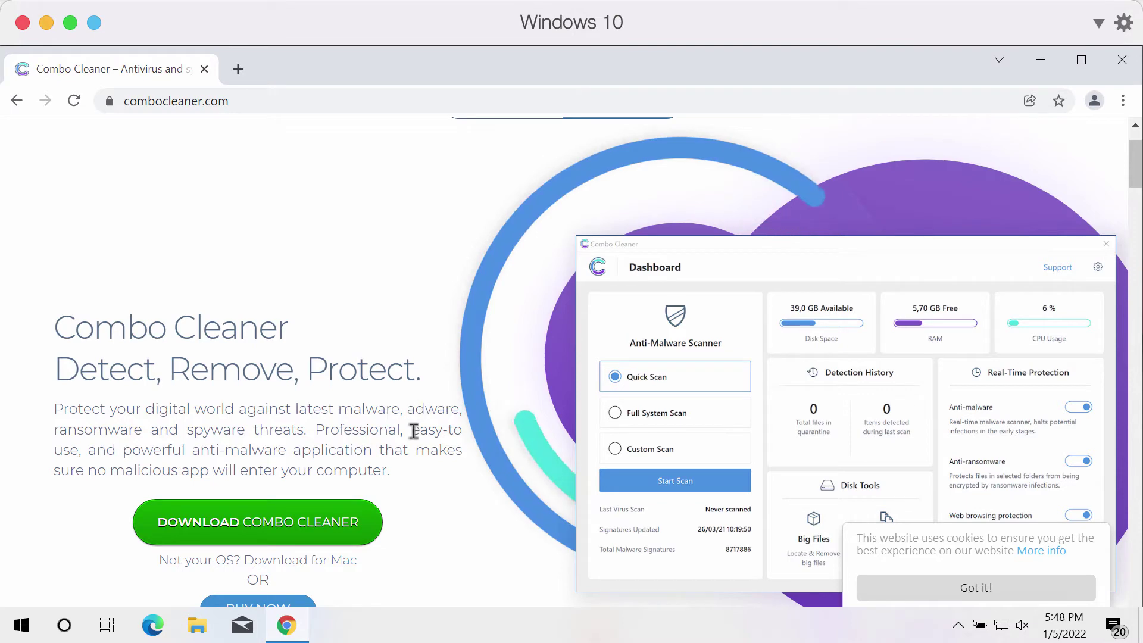
{"action": "scroll", "coordinate": [358, 422], "scroll_direction": "down", "scroll_amount": 1}
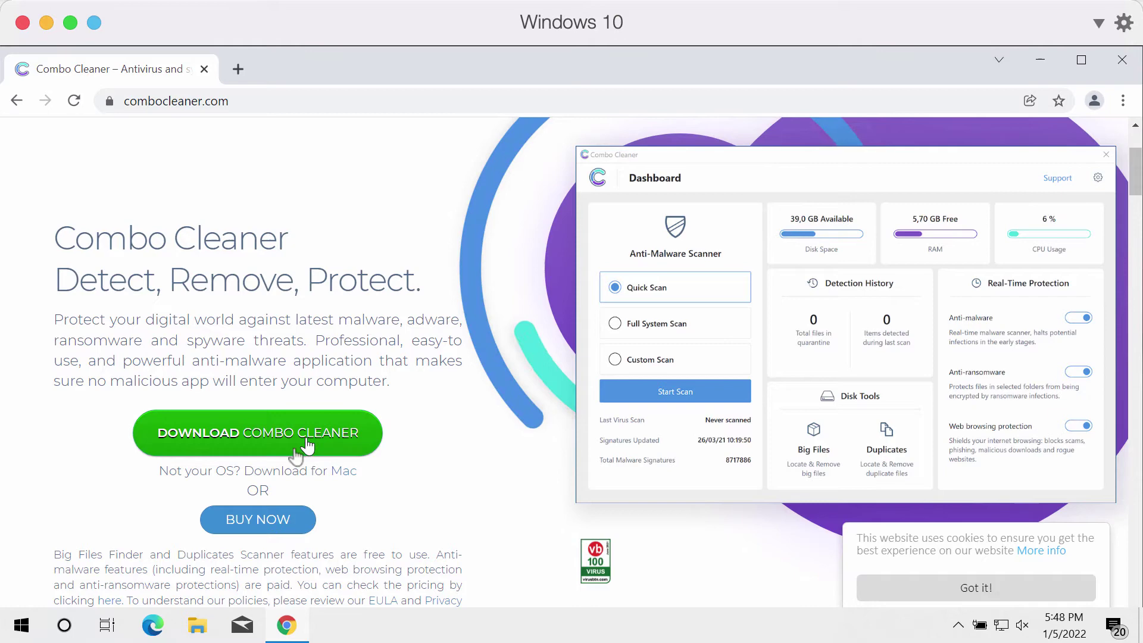
Minimize Chrome and launch Combo Cleaner from its desktop shortcut.
{"action": "left_click", "coordinate": [1040, 60]}
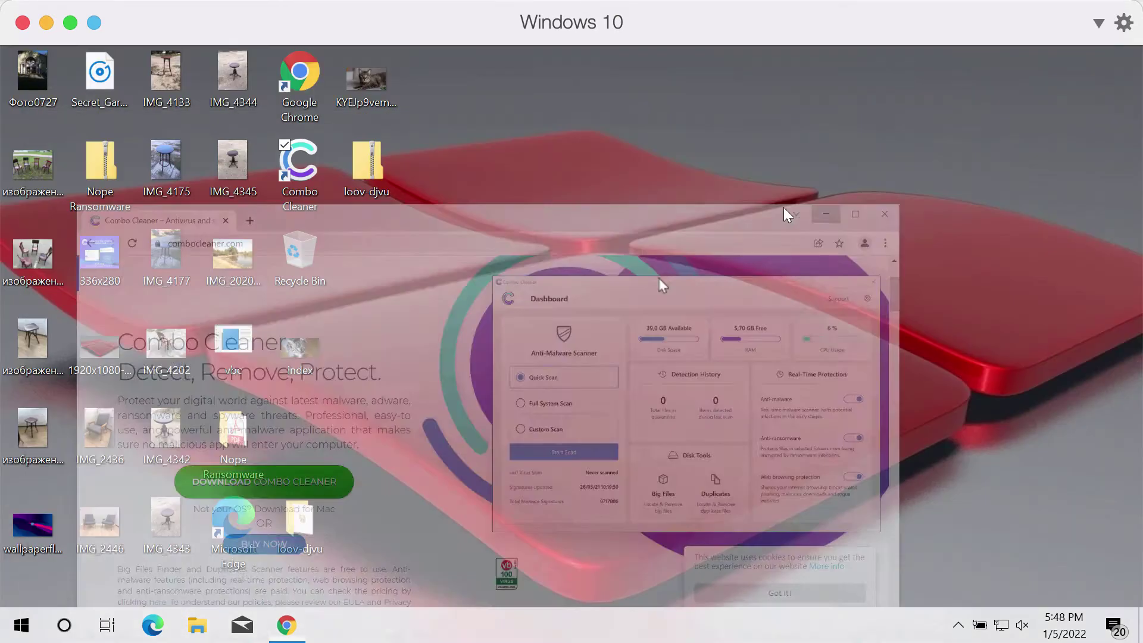
{"action": "double_click", "coordinate": [320, 183]}
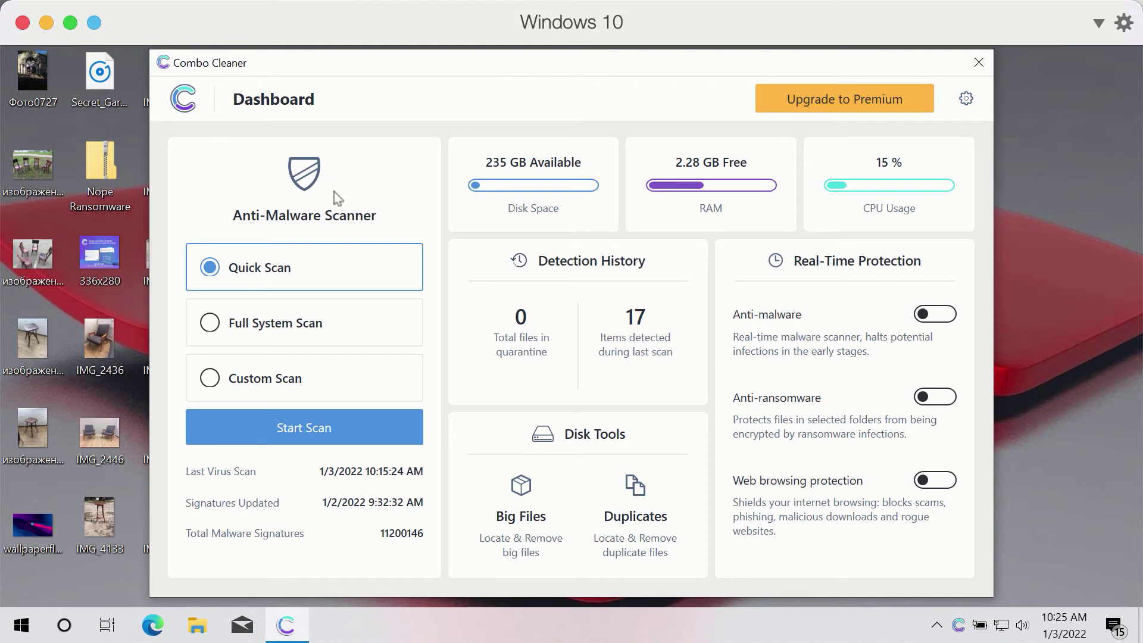
Start the Quick Scan and open Combo Cleaner's settings while it runs.
{"action": "left_click", "coordinate": [323, 427]}
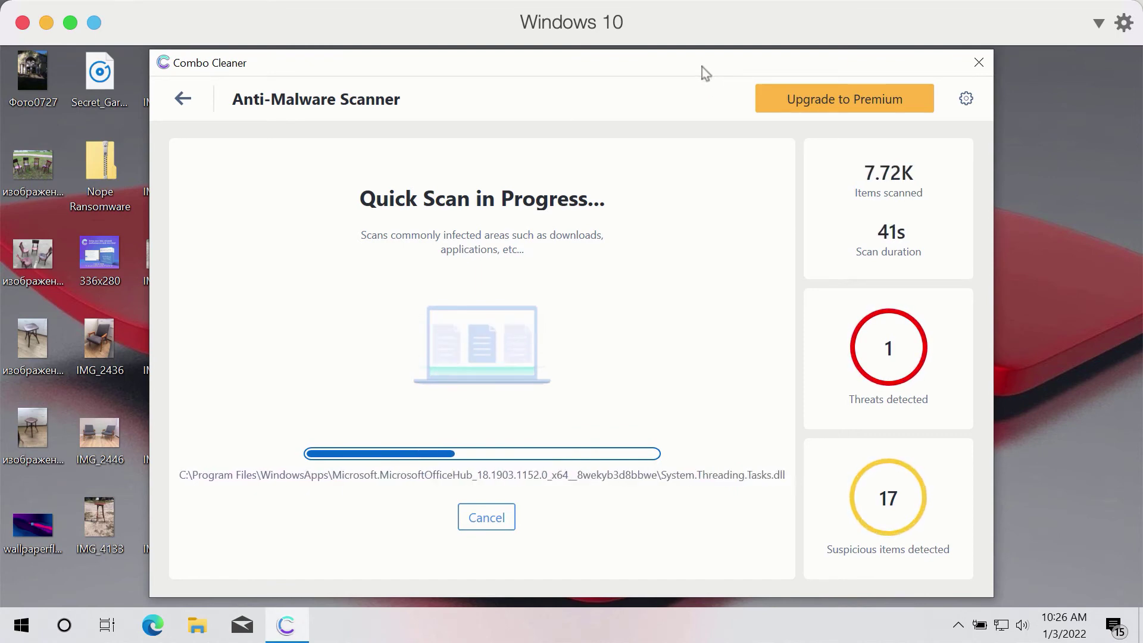
{"action": "left_click", "coordinate": [966, 100]}
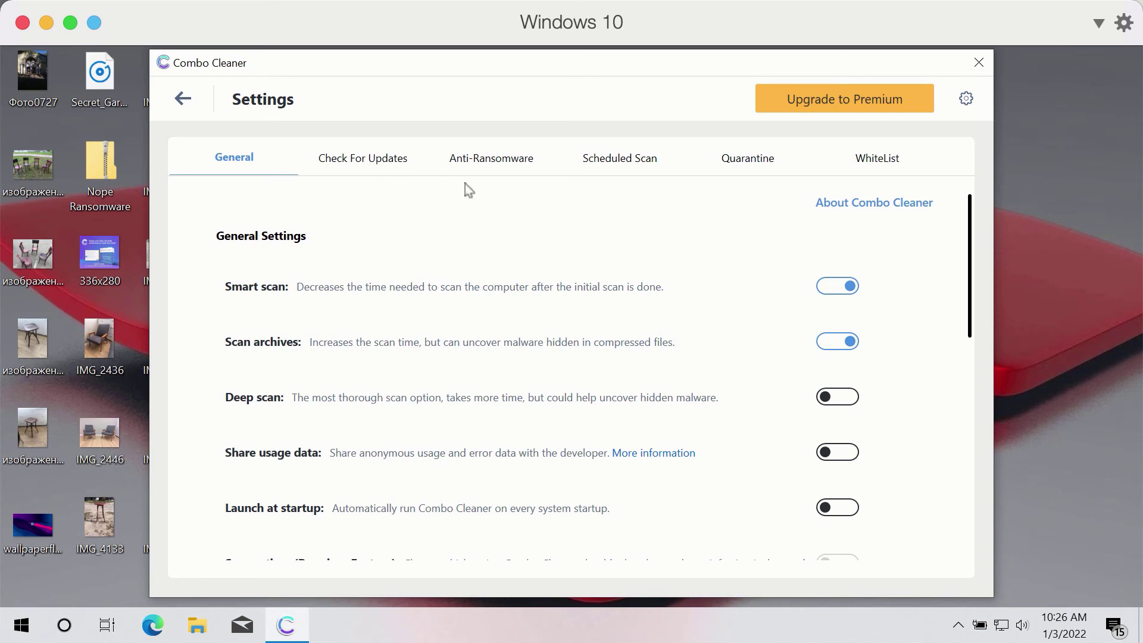
View the Anti-Ransomware settings while the scan finishes.
{"action": "left_click", "coordinate": [491, 173]}
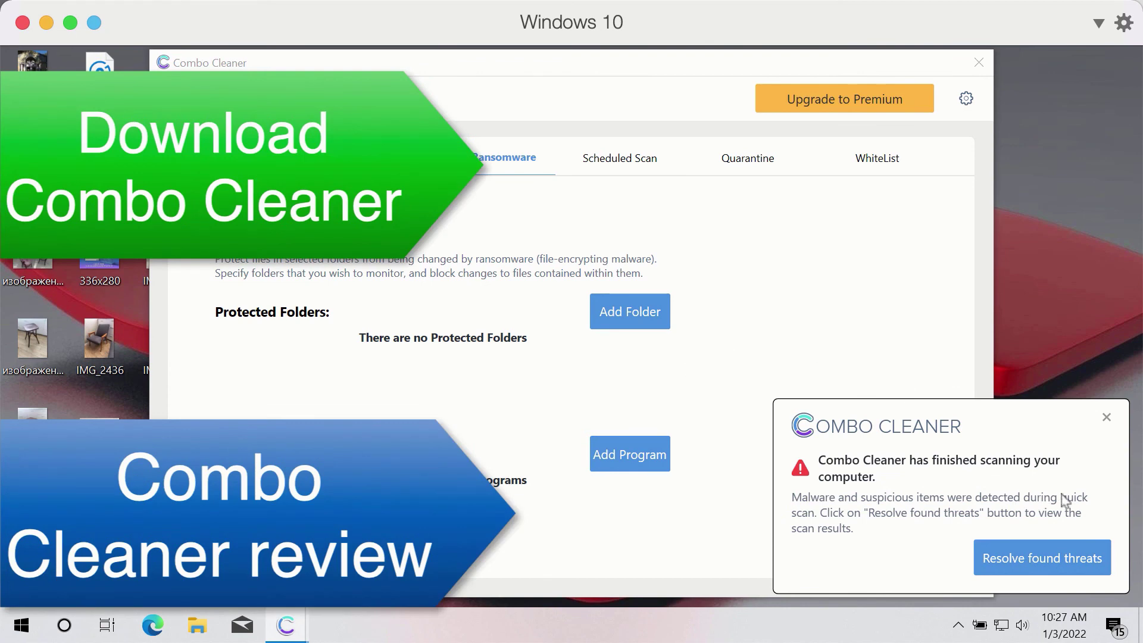
Resolve found threats to list the 18 detected items.
{"action": "left_click", "coordinate": [1032, 561]}
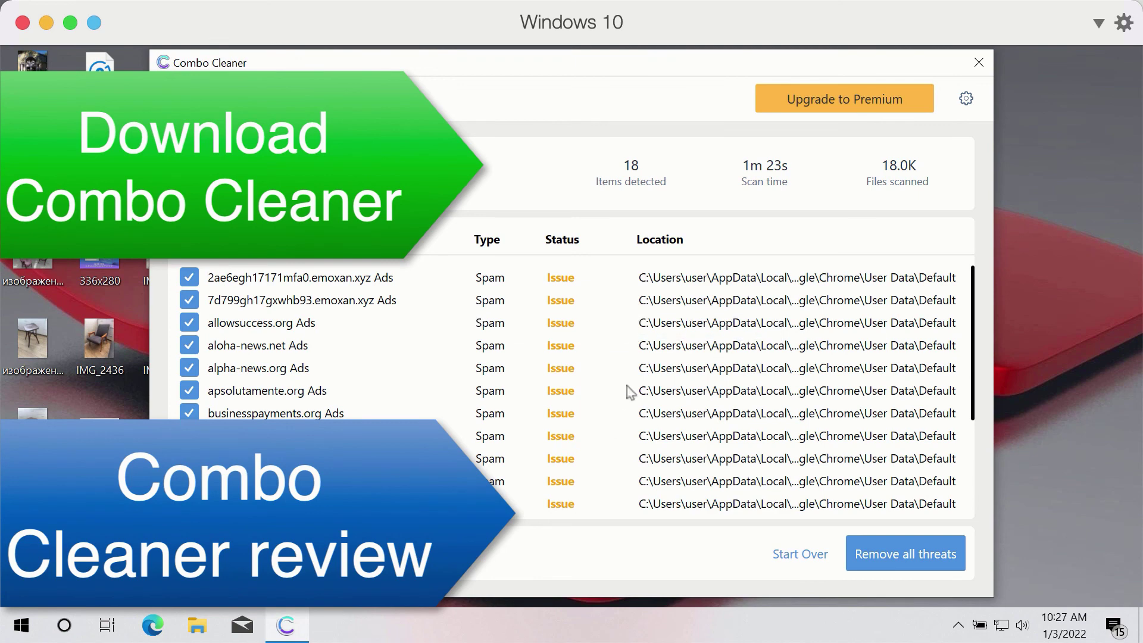
{"action": "scroll", "coordinate": [629, 392], "scroll_direction": "down", "scroll_amount": 3}
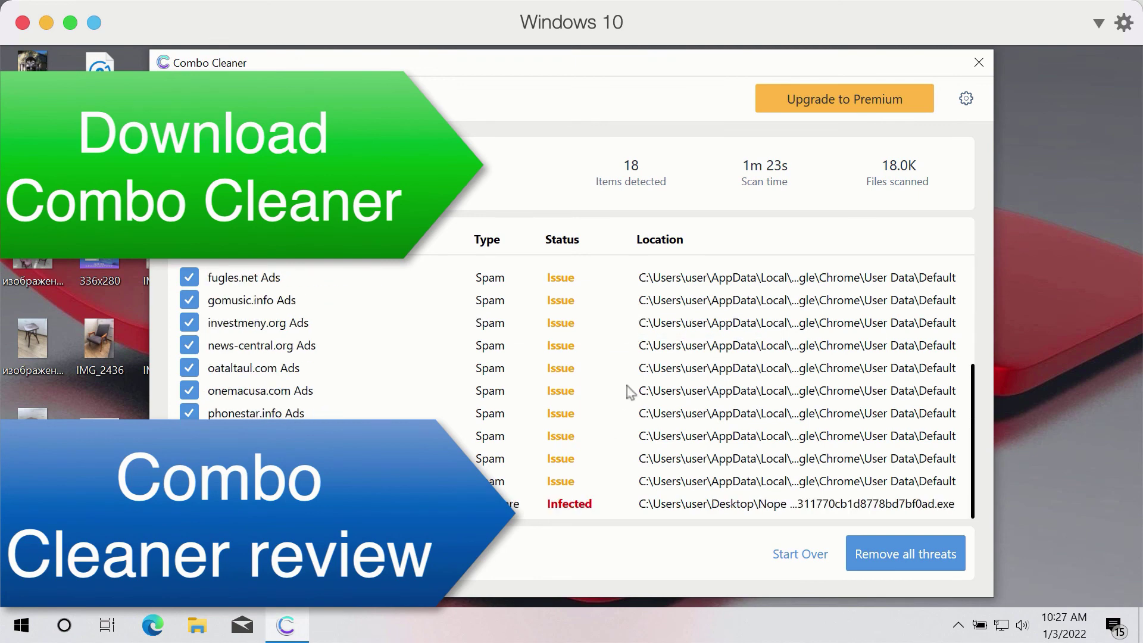
{"action": "scroll", "coordinate": [629, 391], "scroll_direction": "up", "scroll_amount": 3}
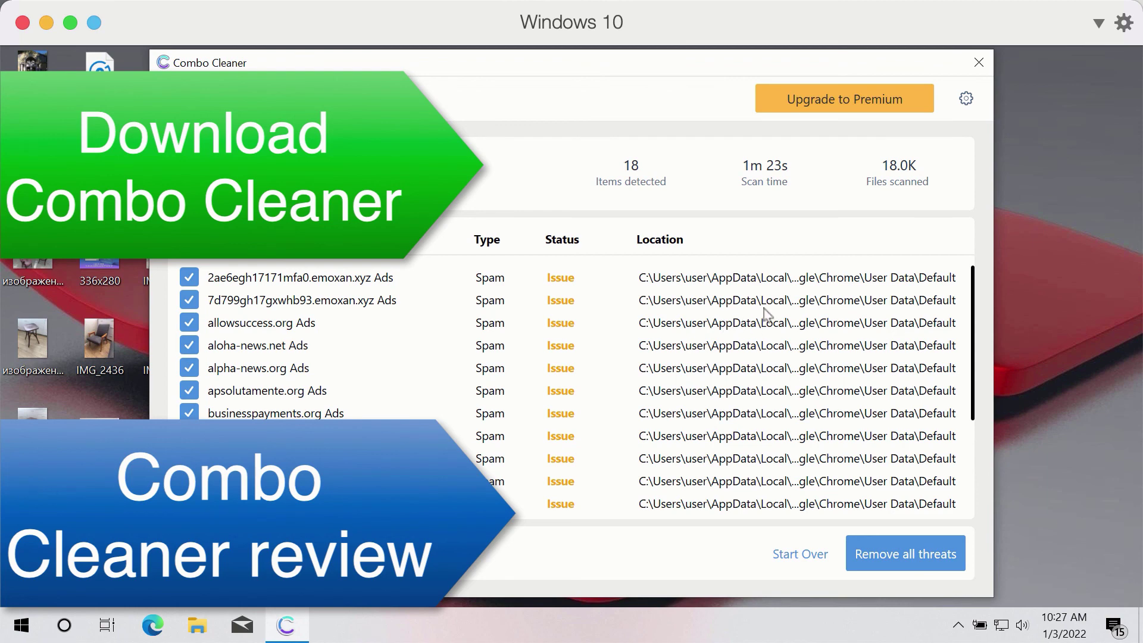